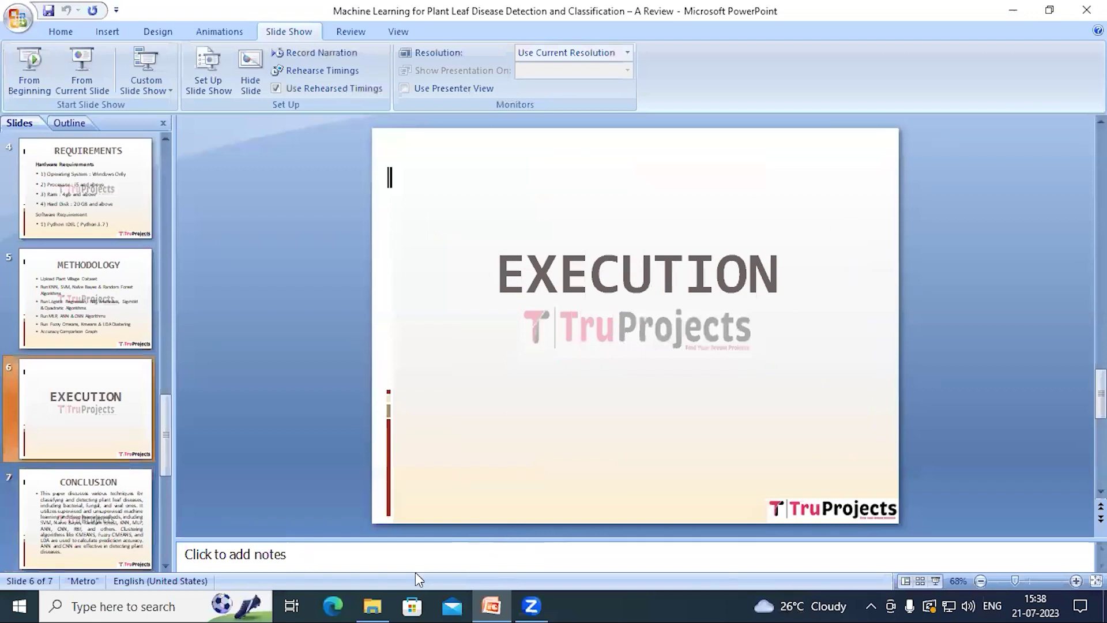
Bring the project folder with model, PlantVillage, Main and run to the front from the taskbar.
left_click(382, 596)
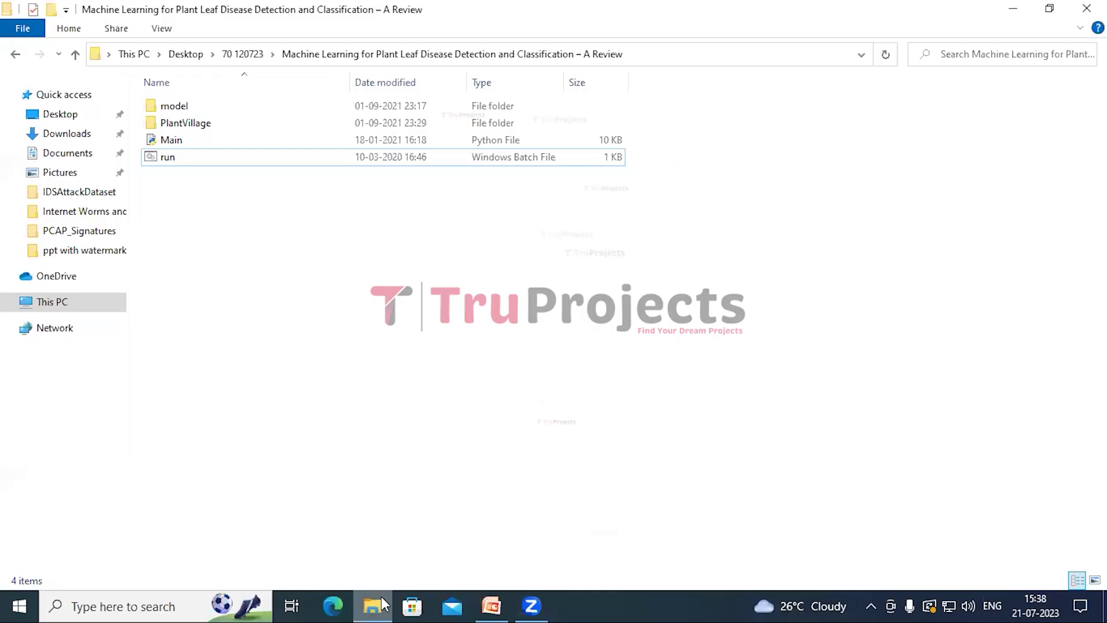
Browse the PlantVillage dataset and view the Pepper__bell___Bacterial_spot leaf images.
left_click(191, 111)
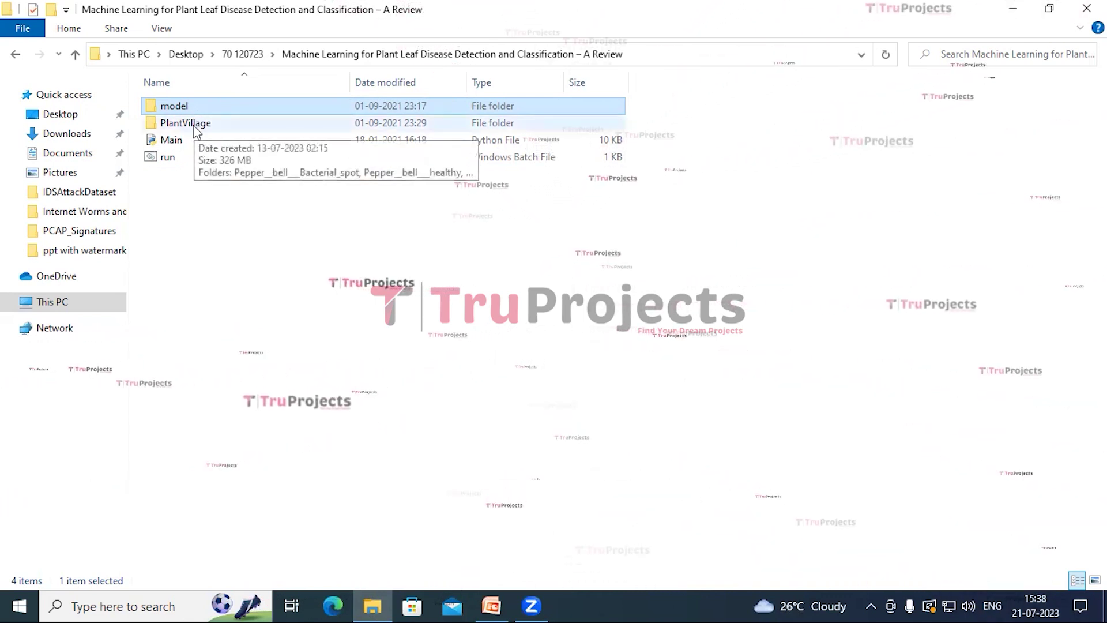
double_click(198, 124)
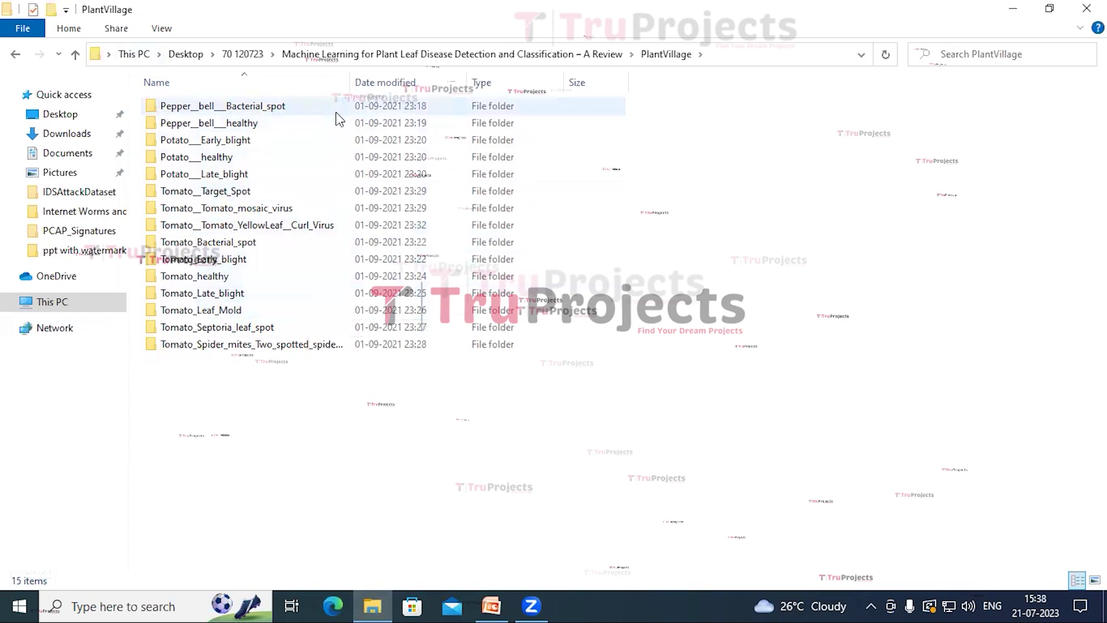
mouse_move(231, 112)
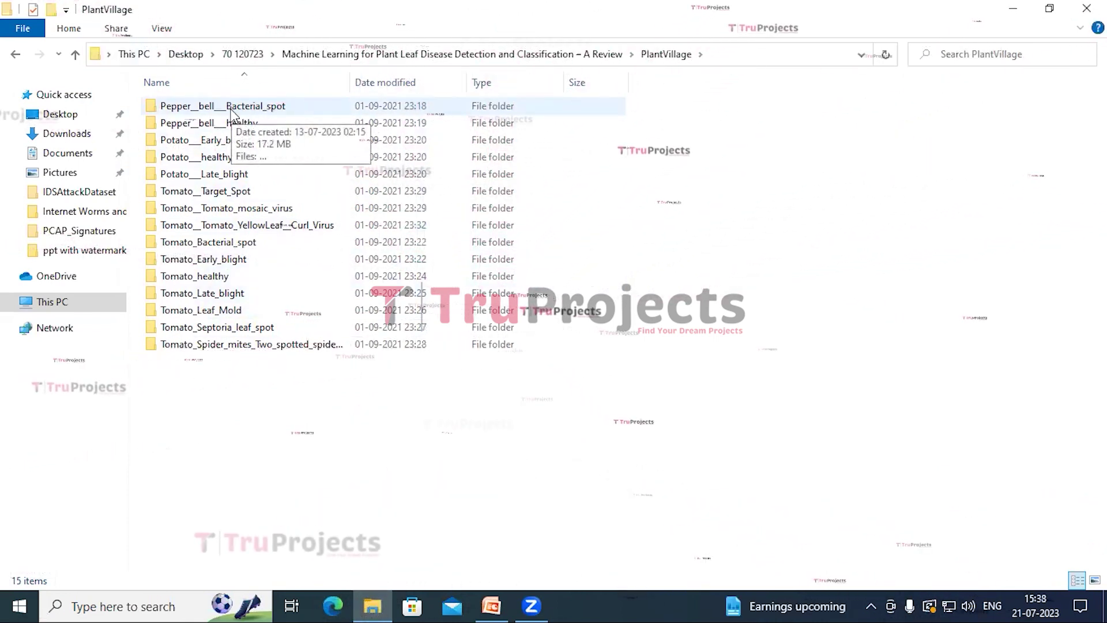
left_click(231, 111)
double_click(233, 111)
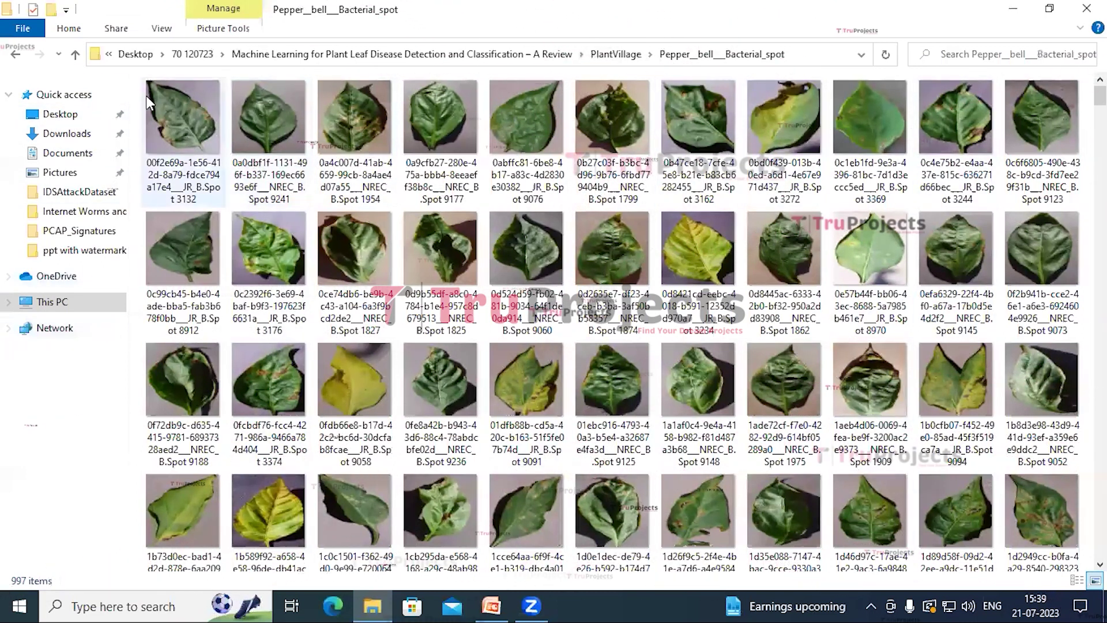
Return to the project folder and launch run.bat to start Main.py.
left_click(76, 54)
left_click(75, 53)
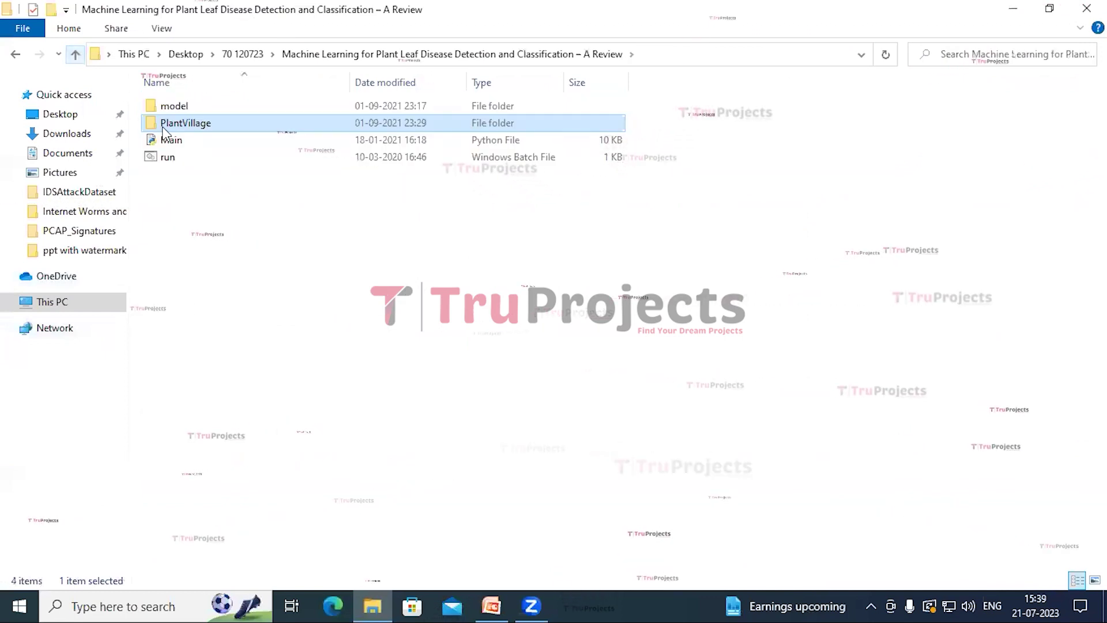
left_click(175, 140)
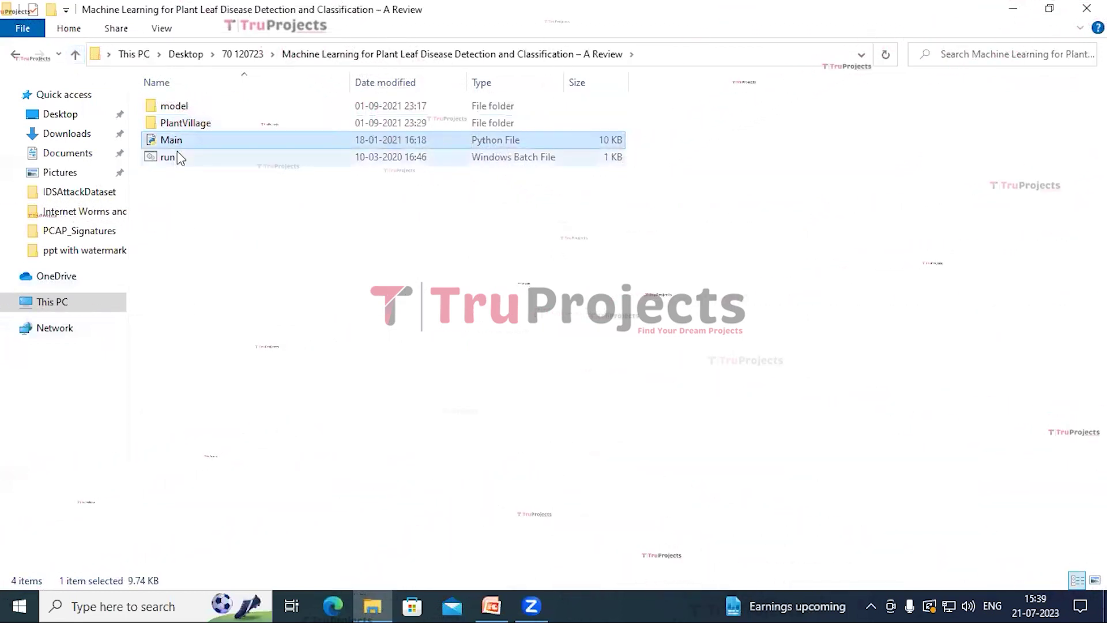
left_click(169, 158)
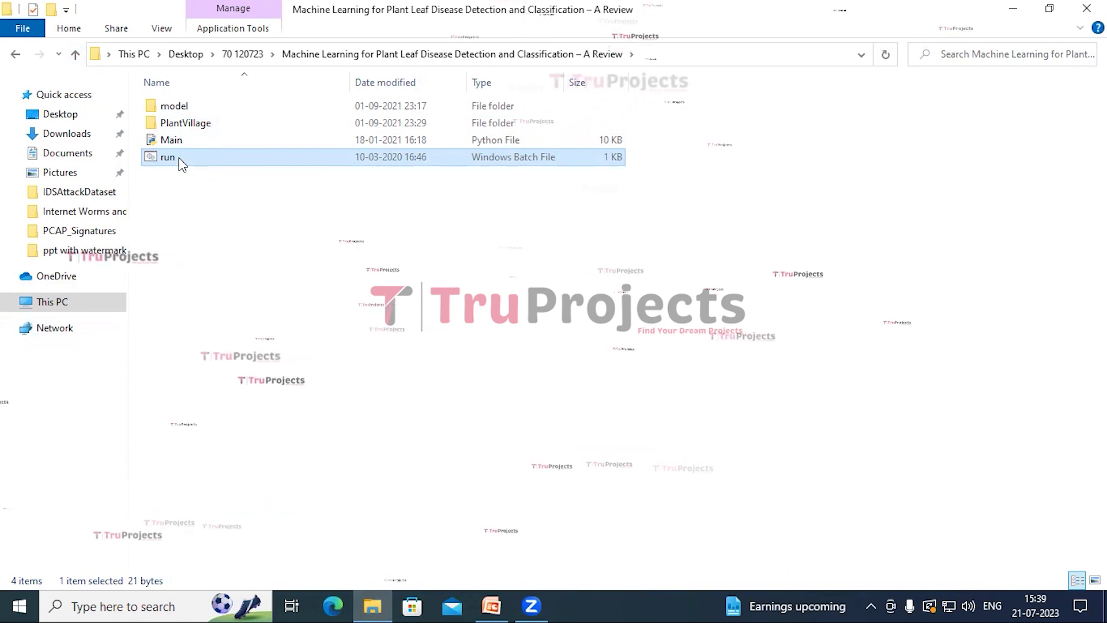
double_click(179, 159)
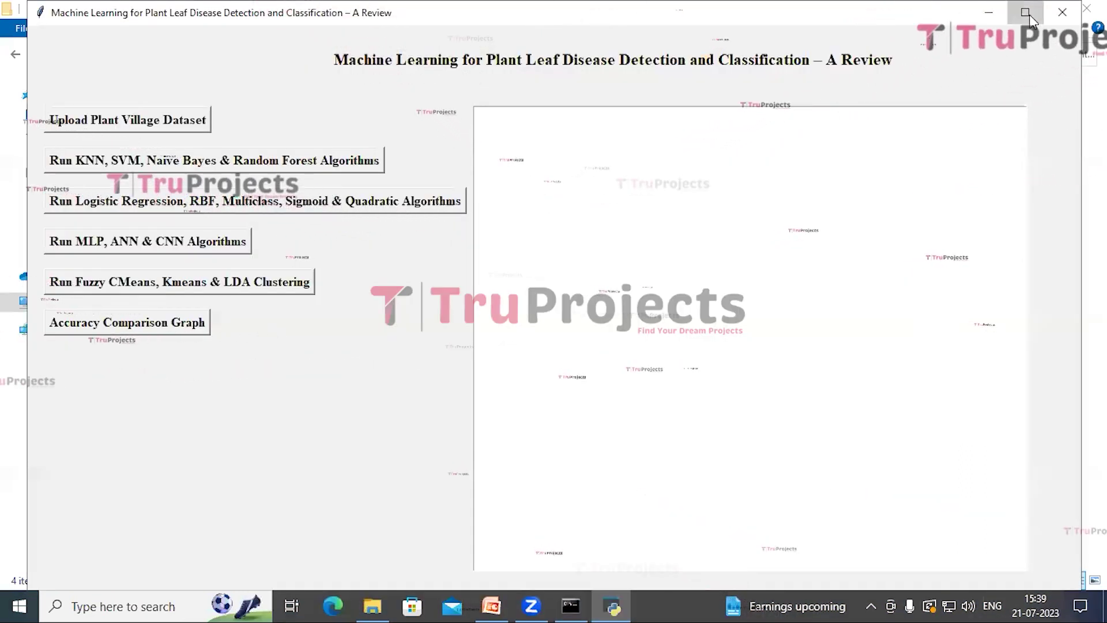
Maximize the app, upload the PlantVillage folder as the dataset, and dismiss the sample leaf image.
left_click(1030, 14)
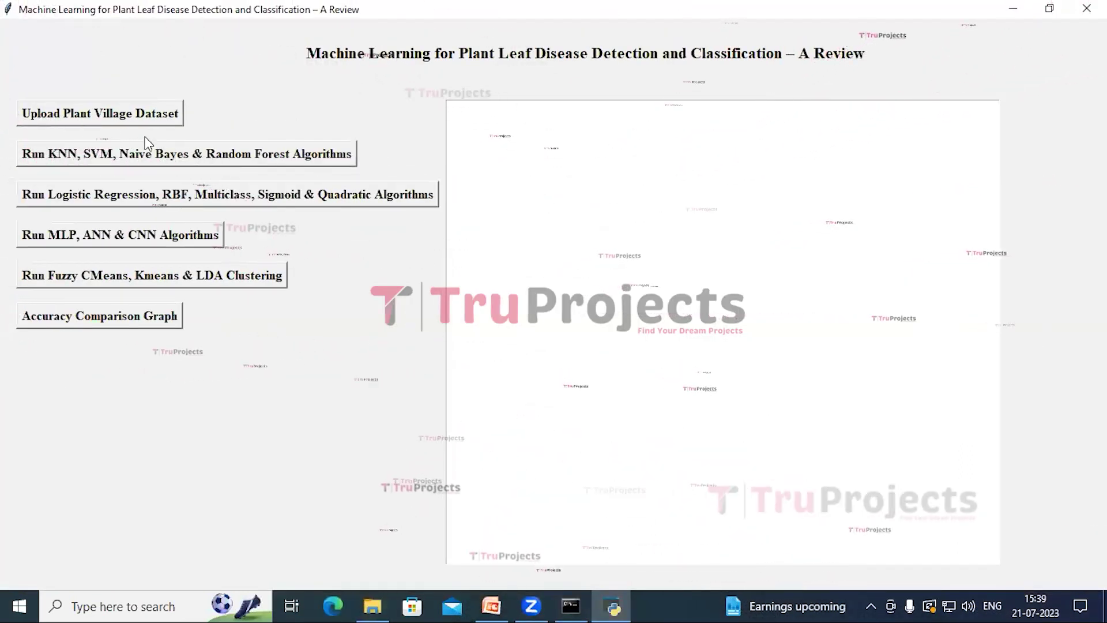
left_click(78, 116)
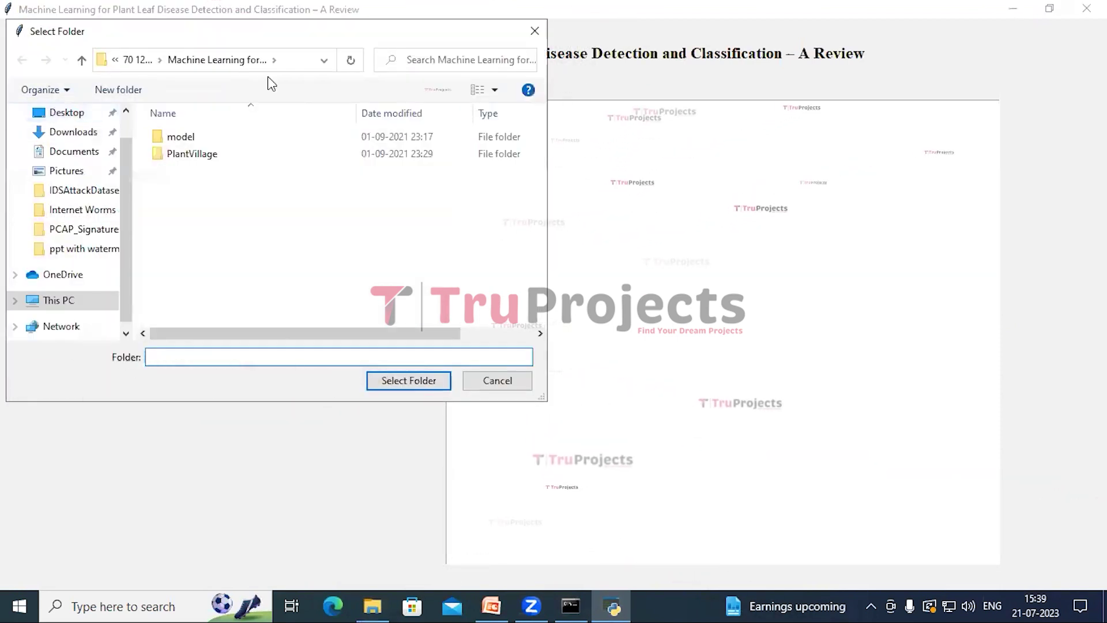
left_click(200, 155)
left_click(396, 383)
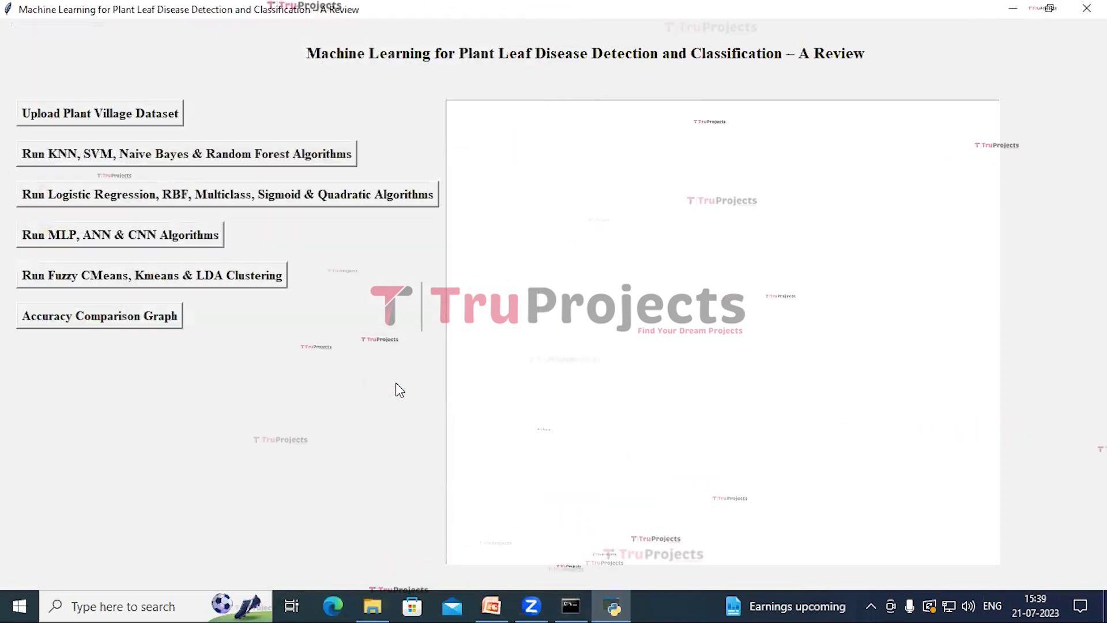
left_click(155, 13)
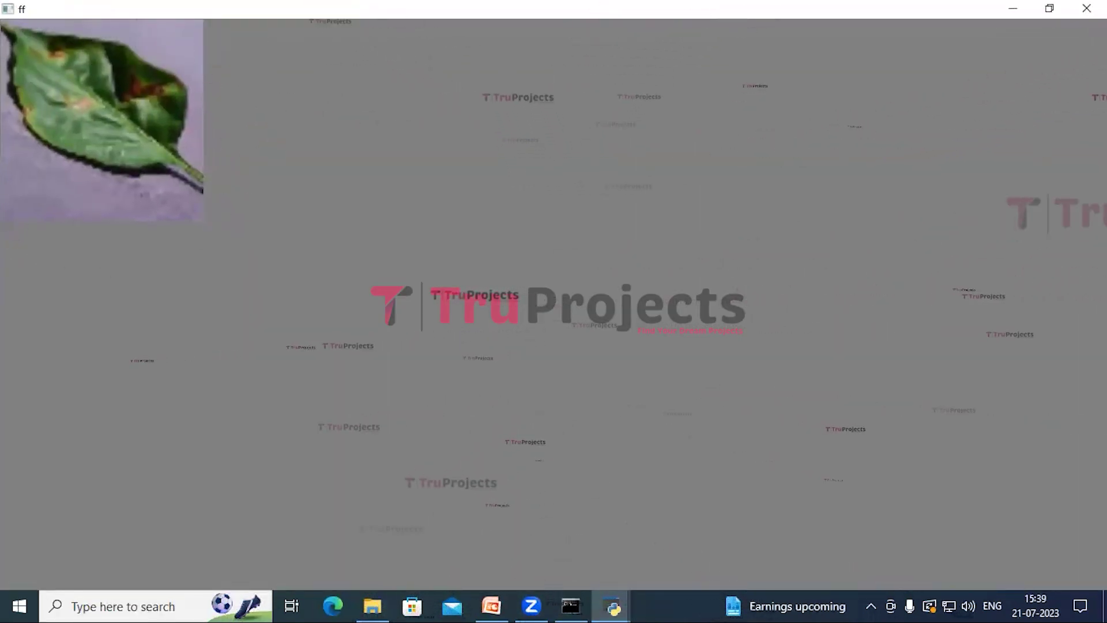
key("Return")
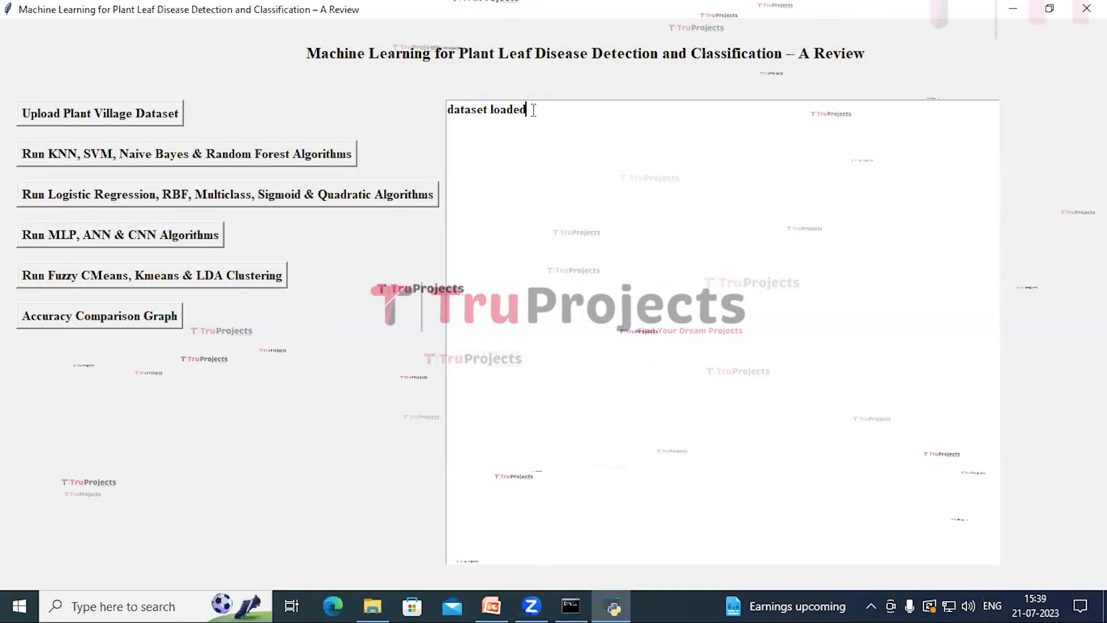
left_click_drag(532, 107, 450, 106)
left_click(467, 142)
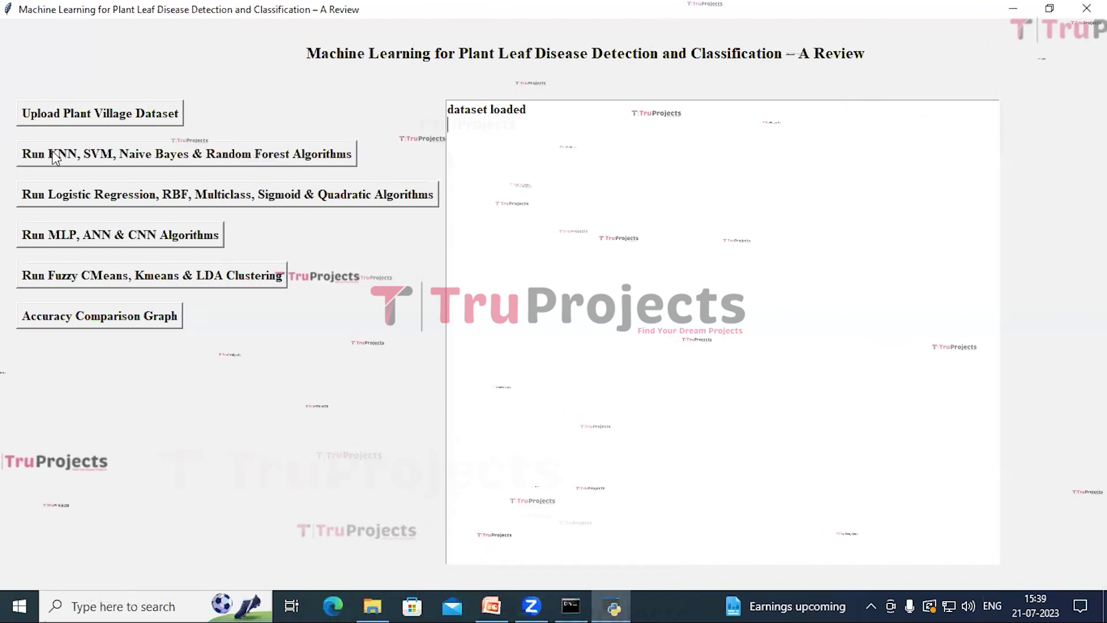
Run KNN, SVM, Naive Bayes and Random Forest, check the console, then start the Logistic Regression group.
left_click(104, 161)
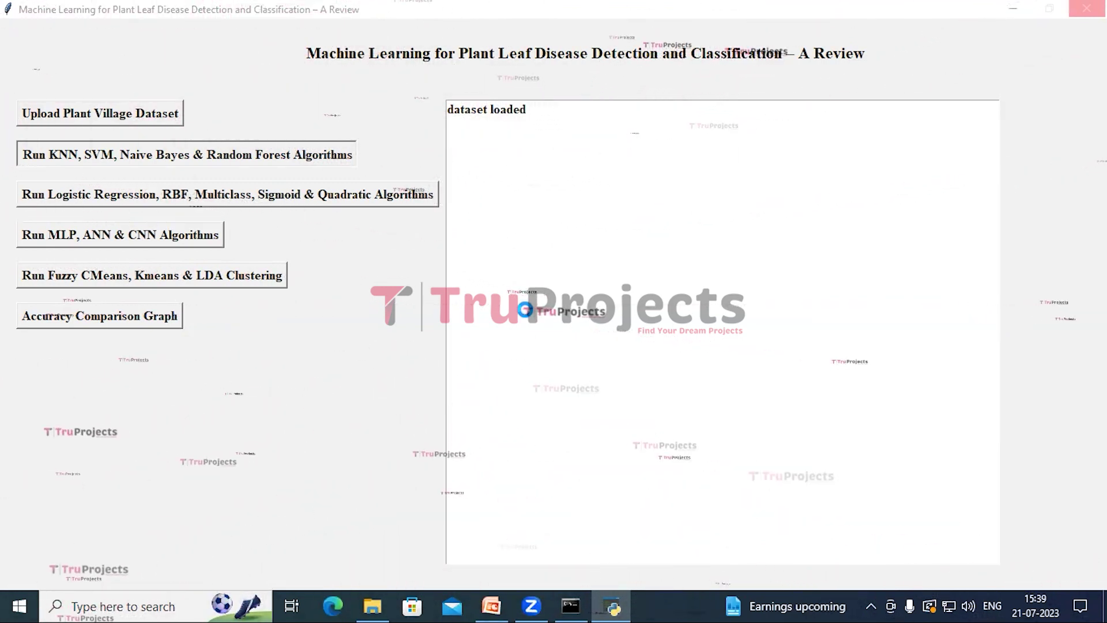
left_click(571, 605)
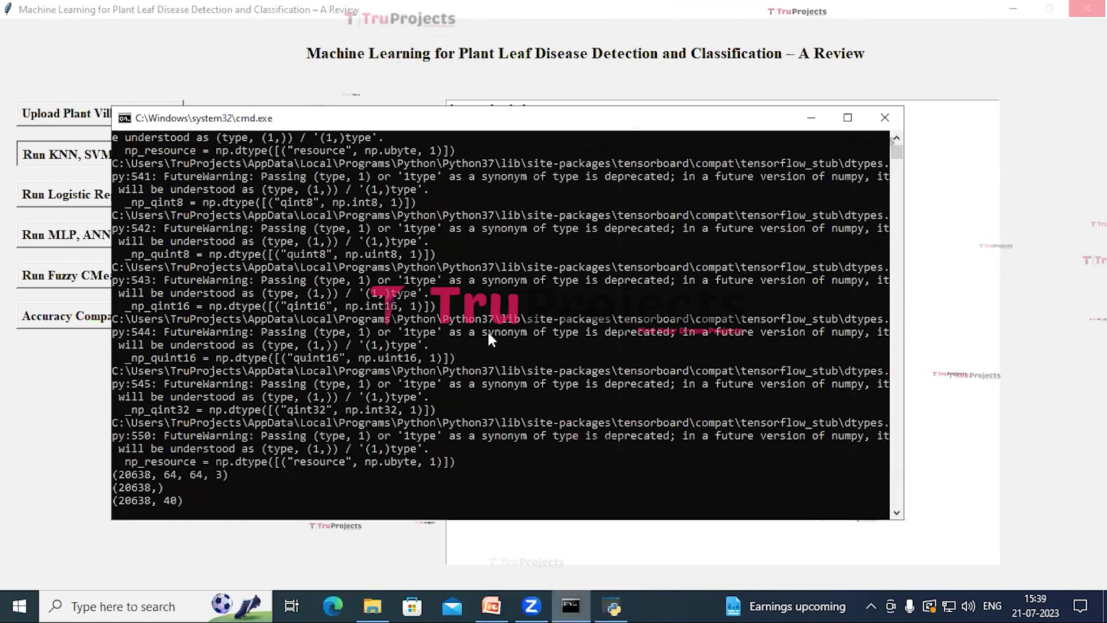
left_click(813, 121)
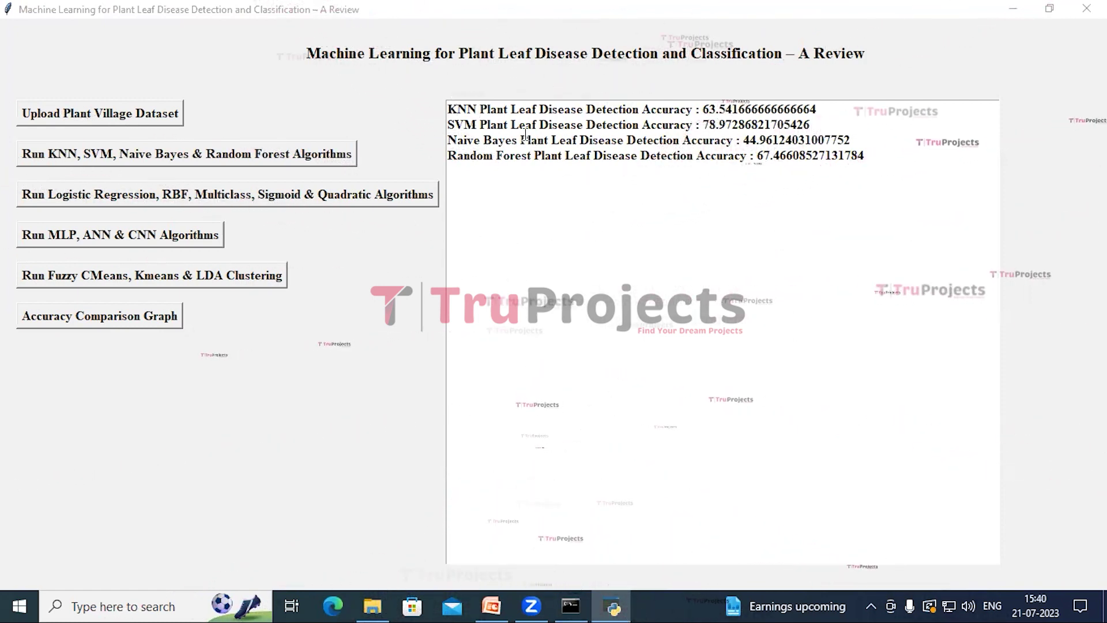
left_click(101, 196)
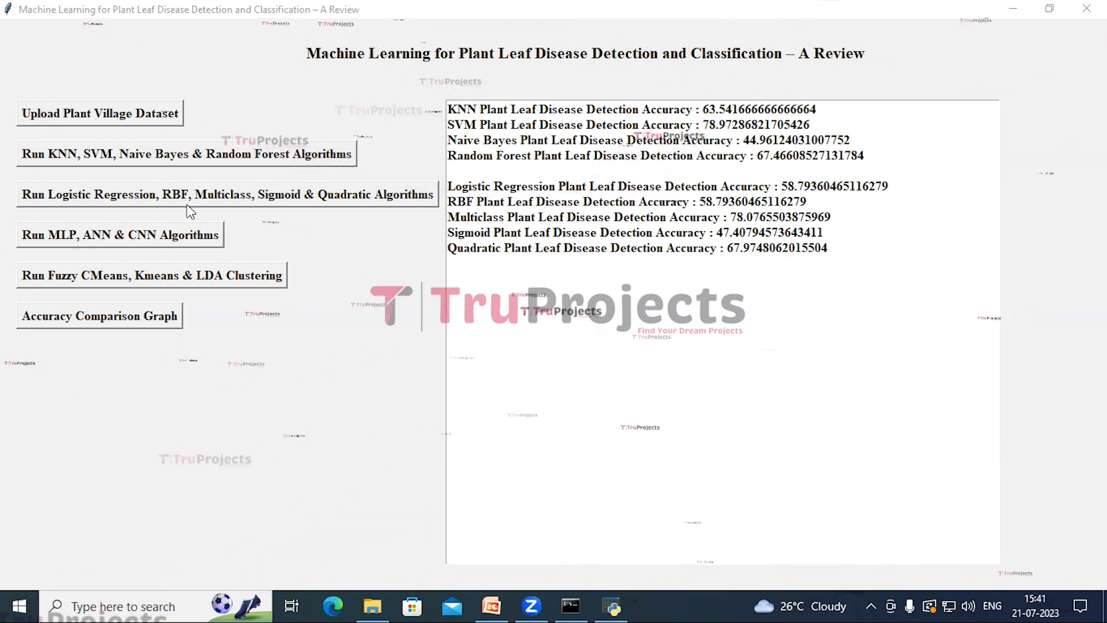
After the Multiclass (78.08) and Sigmoid (47.41) accuracies appear, start the MLP, ANN and CNN run.
left_click(144, 237)
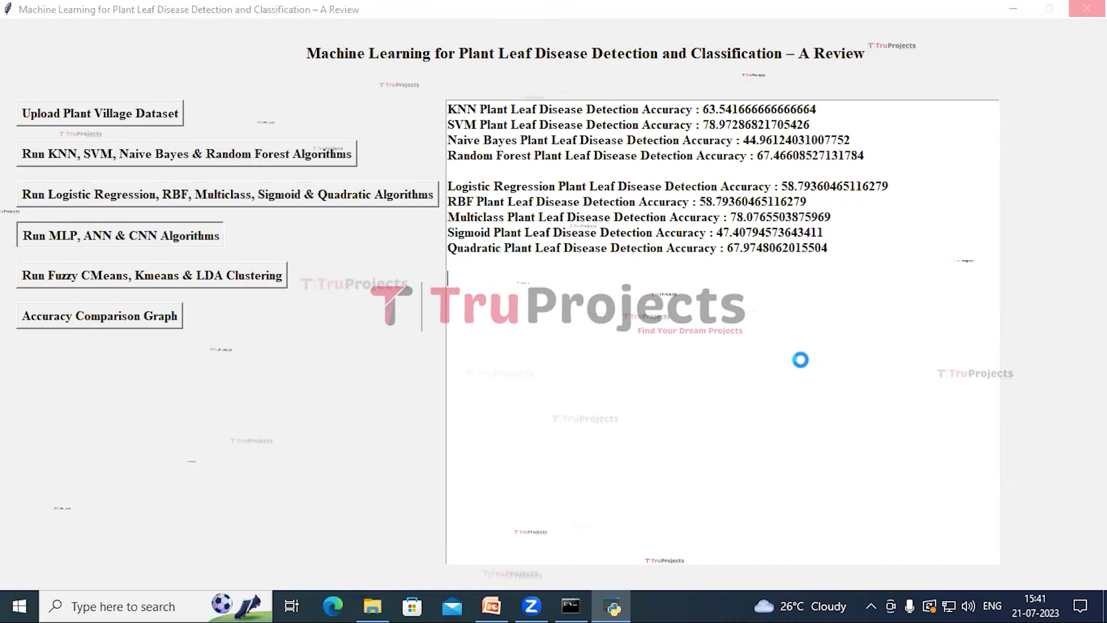
Check the MLP, ANN and CNN training console, then start Fuzzy CMeans, KMeans and LDA clustering.
left_click(589, 603)
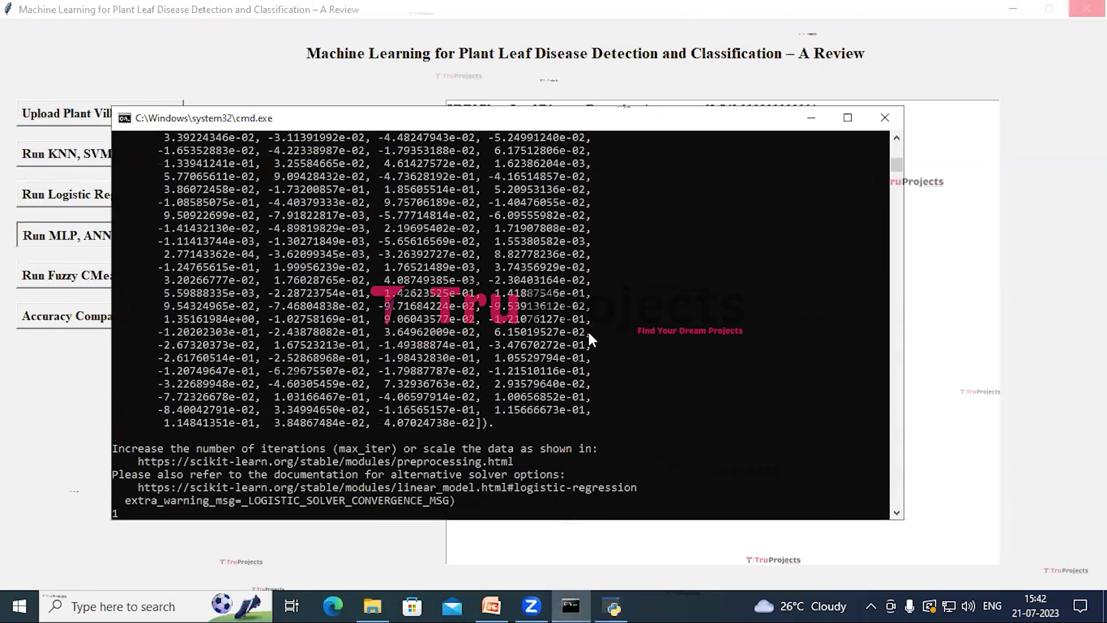
left_click(811, 118)
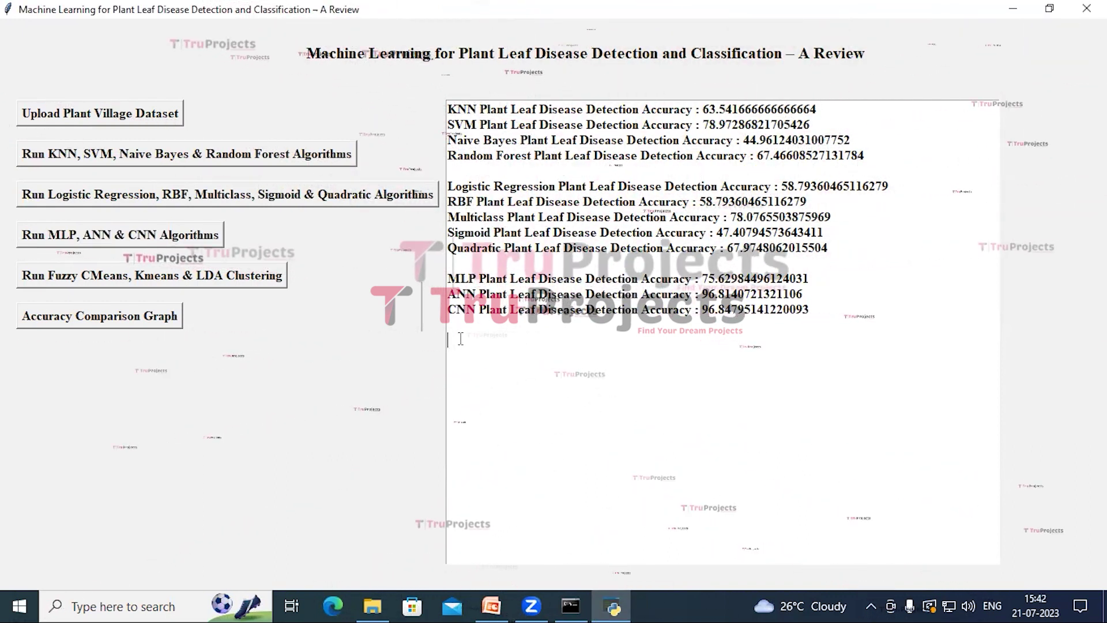
left_click(143, 280)
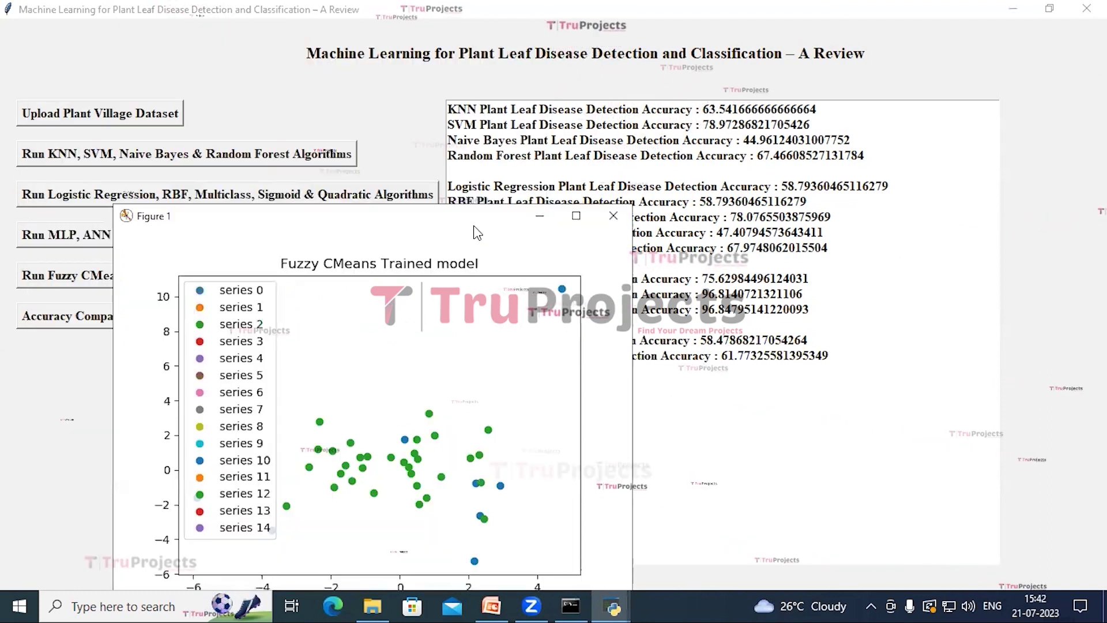
Maximize and close the Fuzzy CMeans cluster plot, then highlight the LDA and KMeans accuracies.
left_click(576, 218)
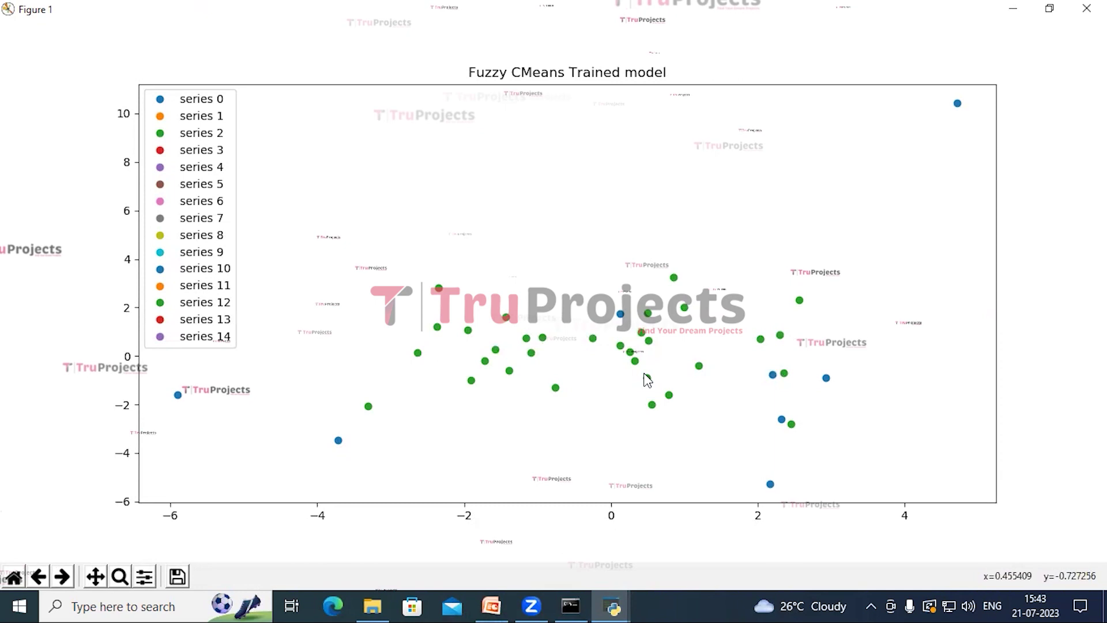
key("alt+F4")
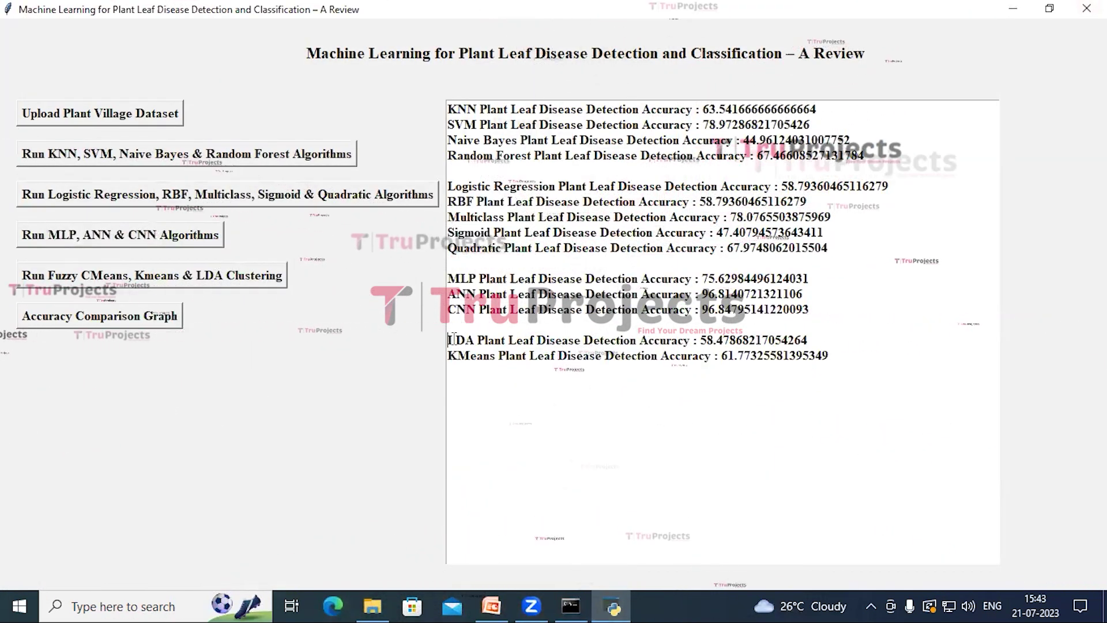
left_click_drag(453, 339, 631, 355)
left_click(519, 383)
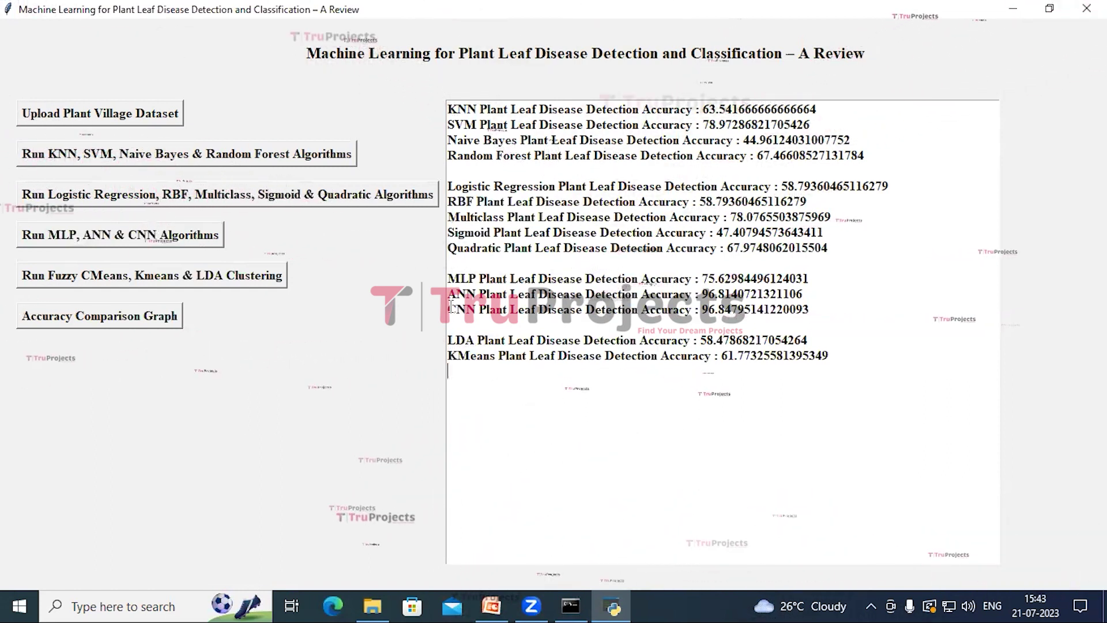
Display the accuracy comparison bar chart of all 14 algorithms full-screen.
left_click(143, 318)
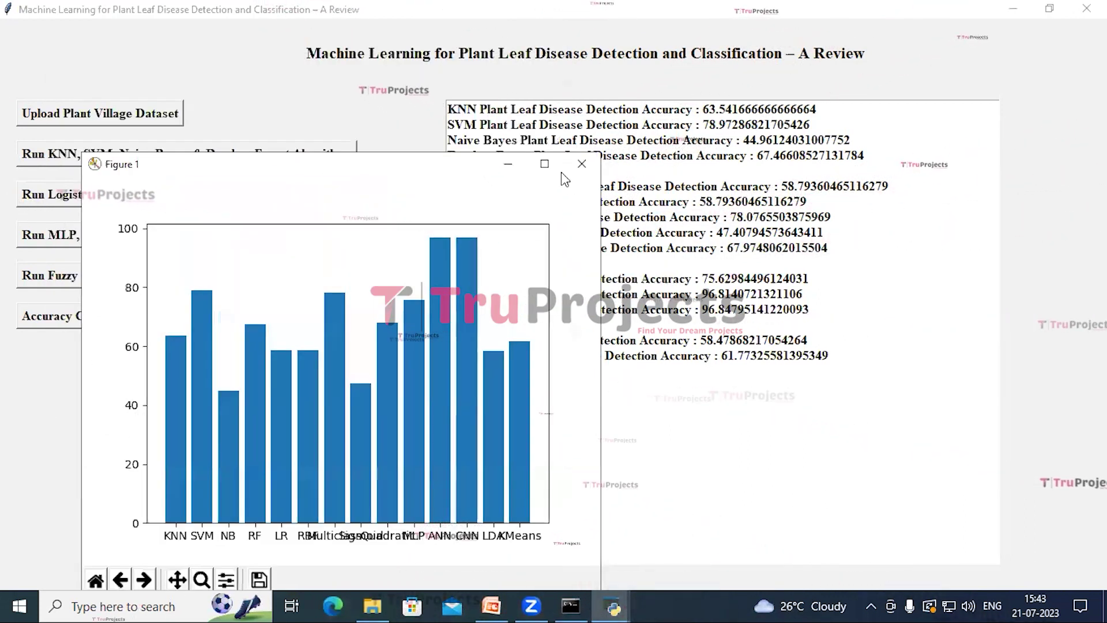
left_click(545, 166)
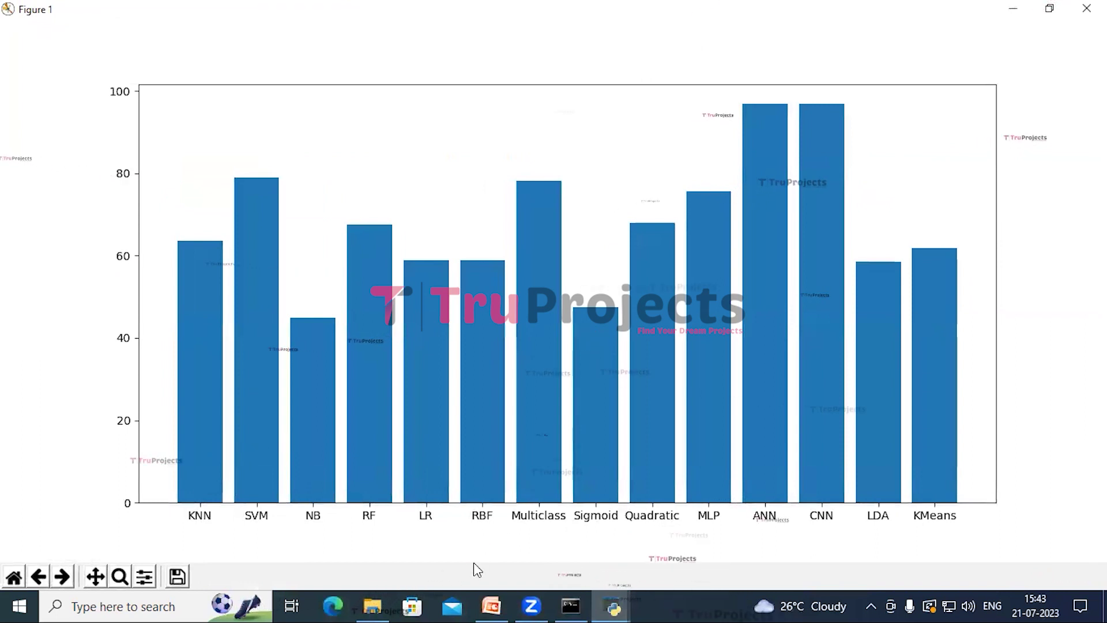